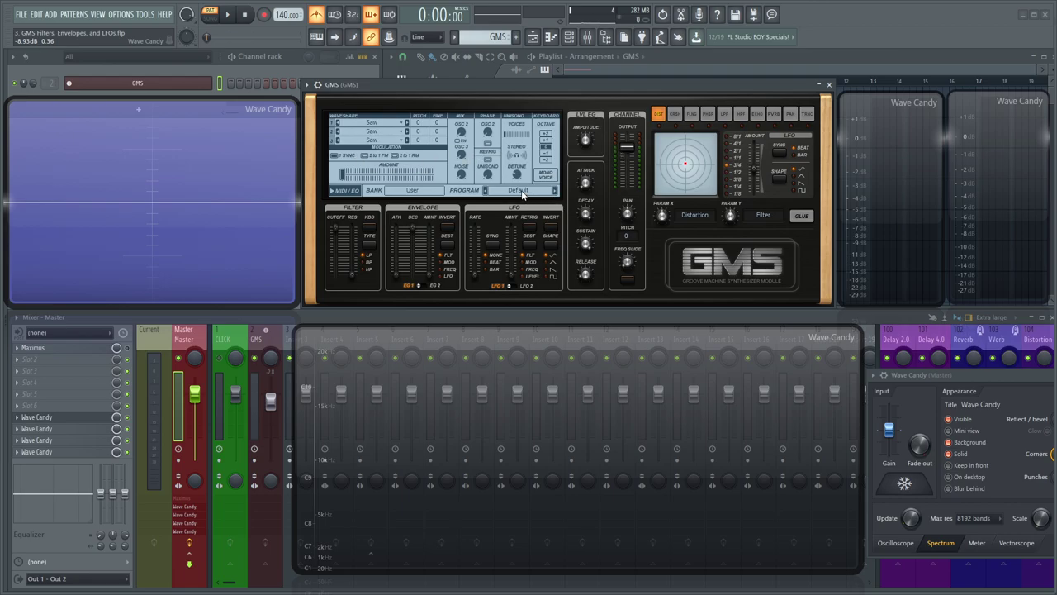
- Load the Default preset from the User bank of the GMS presets library
left_click(522, 191)
left_click(505, 216)
left_click(495, 239)
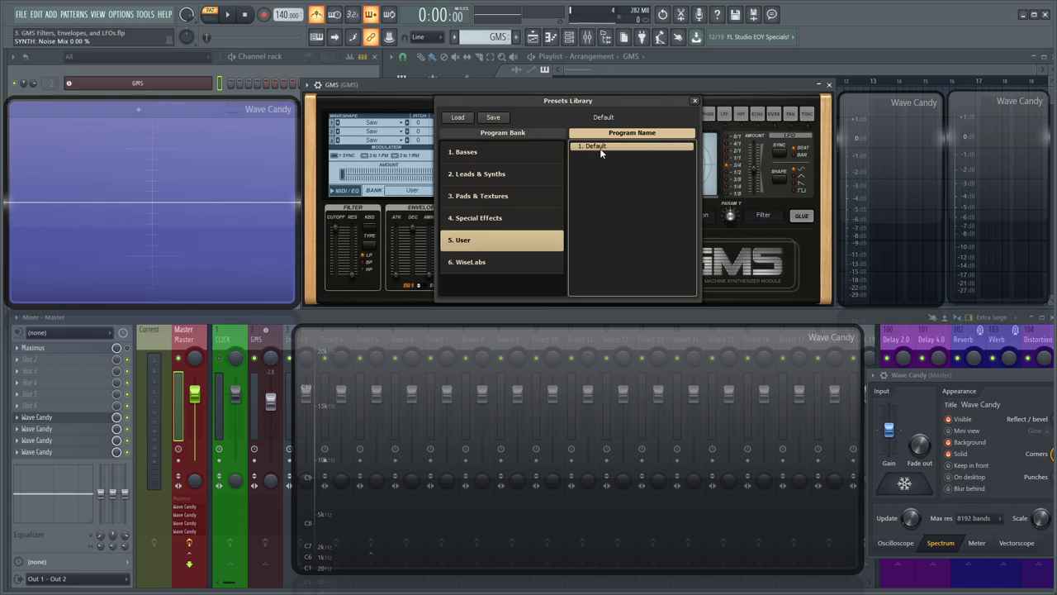
left_click(695, 101)
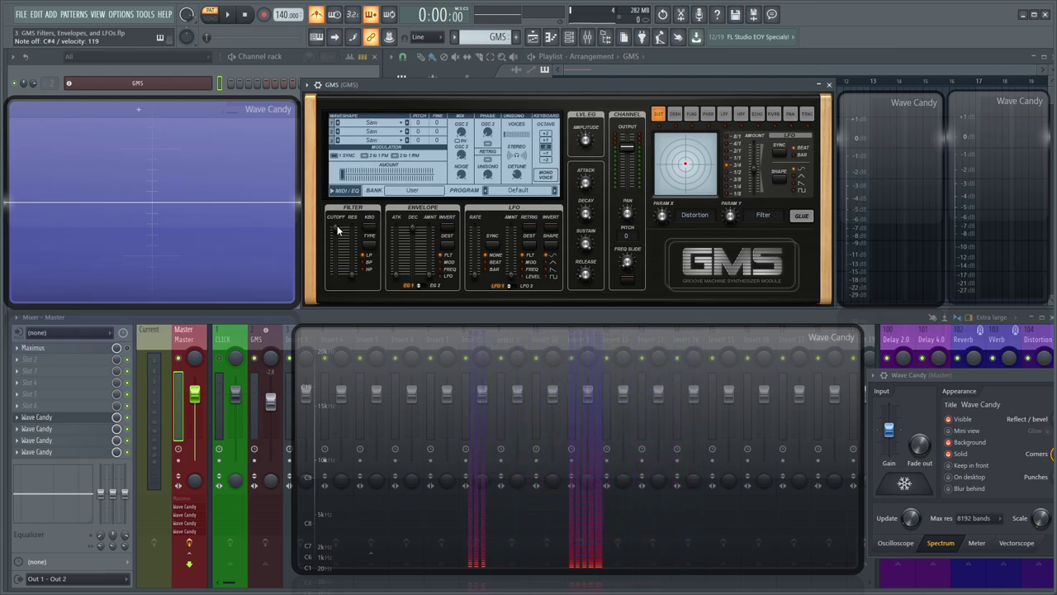
- Sweep the low-pass filter cutoff from fully open downward on a held note, then freeze and resume the spectrum display
left_click_drag(339, 233, 339, 280)
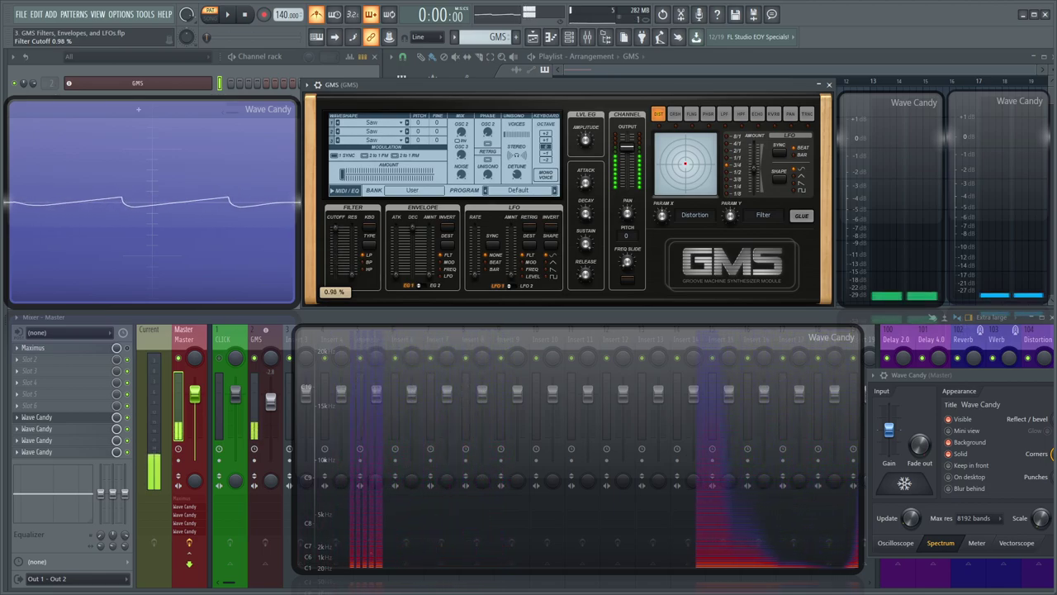
left_click(904, 483)
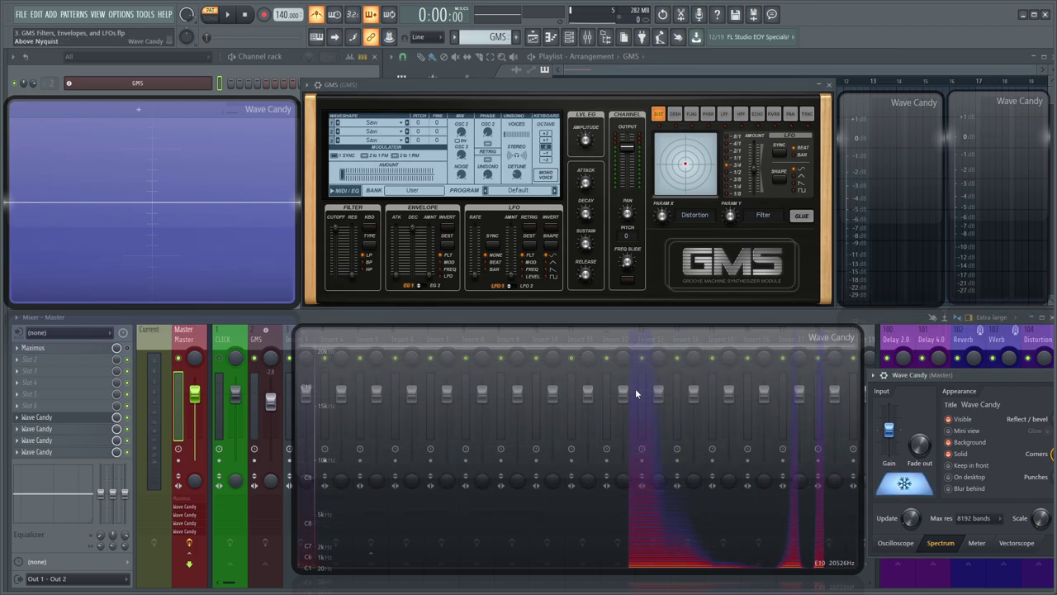
left_click(908, 484)
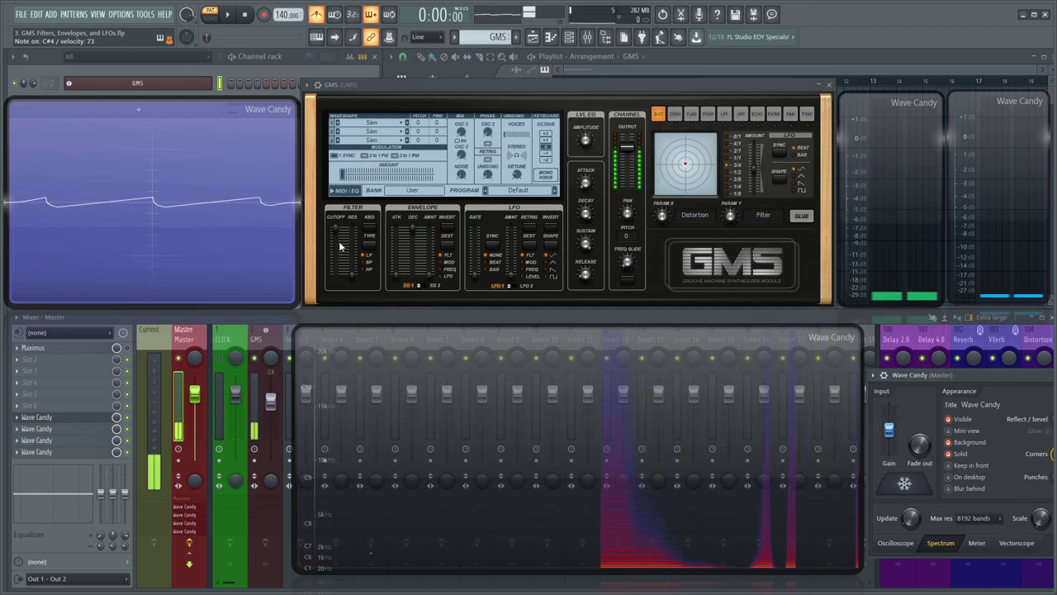
- Lower the filter cutoff partway and raise the filter resonance, sweeping the cutoff while notes play
left_click_drag(337, 235, 337, 247)
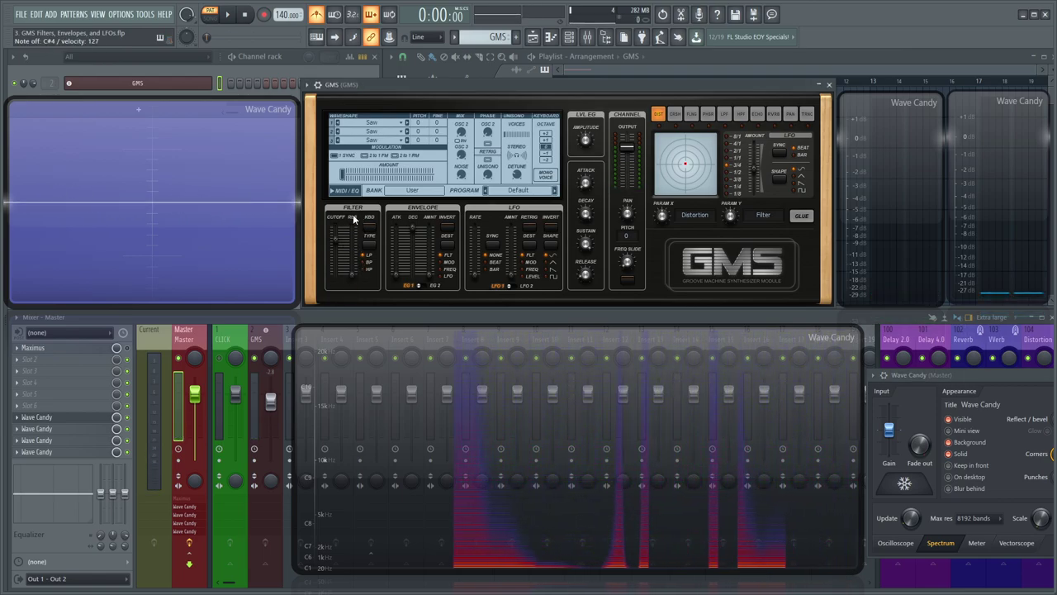
left_click_drag(353, 274, 352, 250)
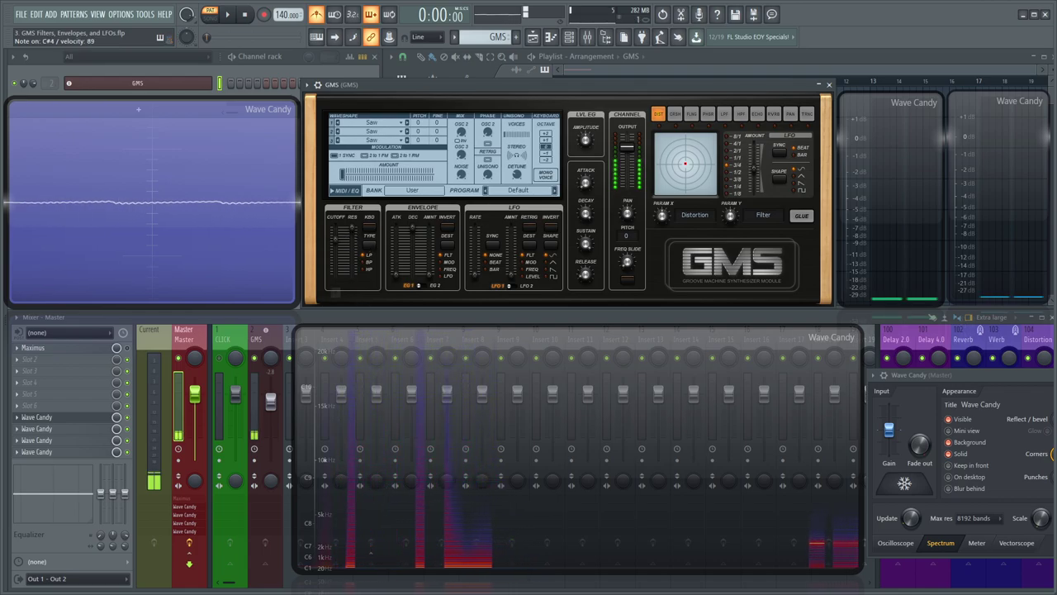
mouse_move(335, 239)
left_mouse_down()
mouse_move(335, 252)
mouse_move(337, 236)
left_mouse_up()
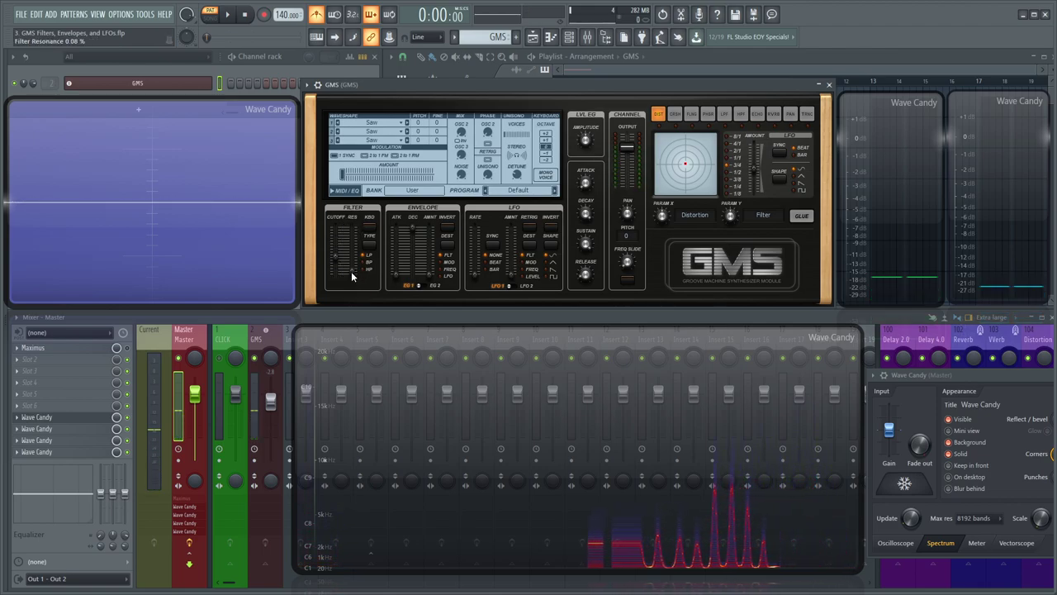
- Readjust the filter cutoff, test keyboard tracking (KBD) with notes, and toggle the spectrum display's freeze
left_click_drag(337, 264, 335, 253)
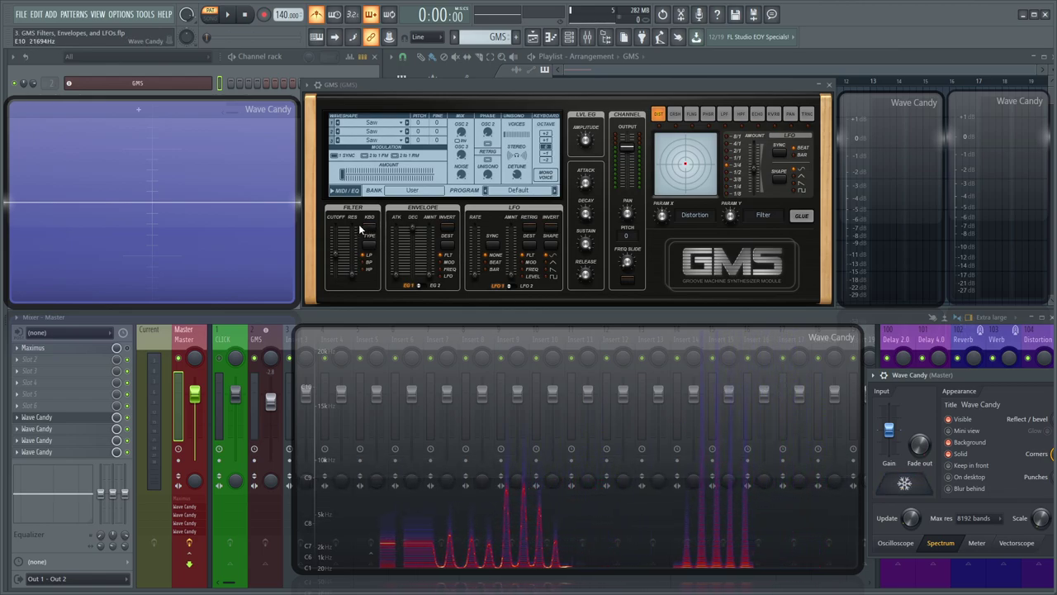
left_click_drag(335, 253, 335, 245)
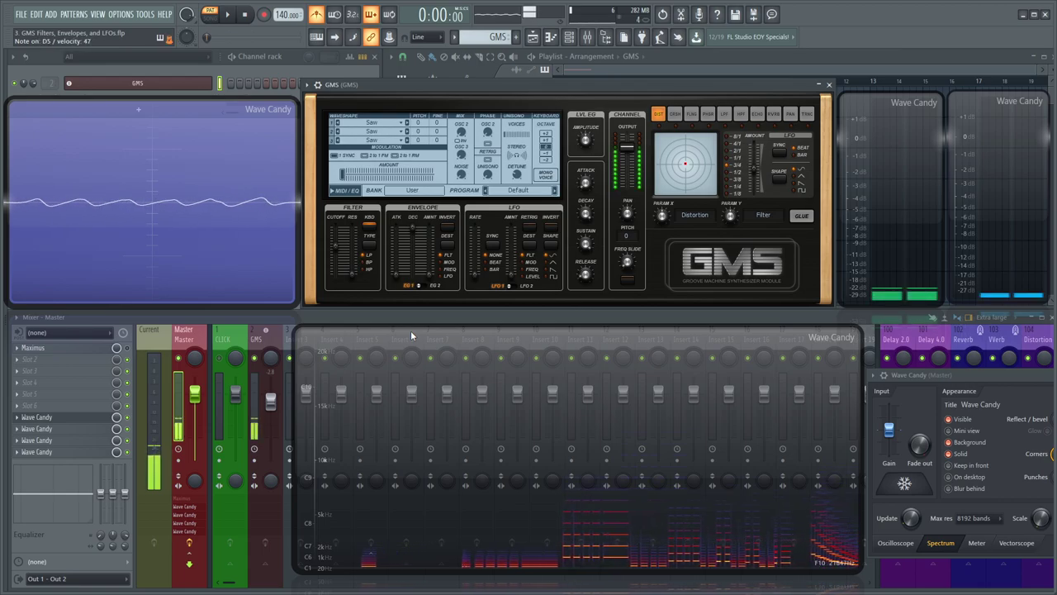
left_click(904, 483)
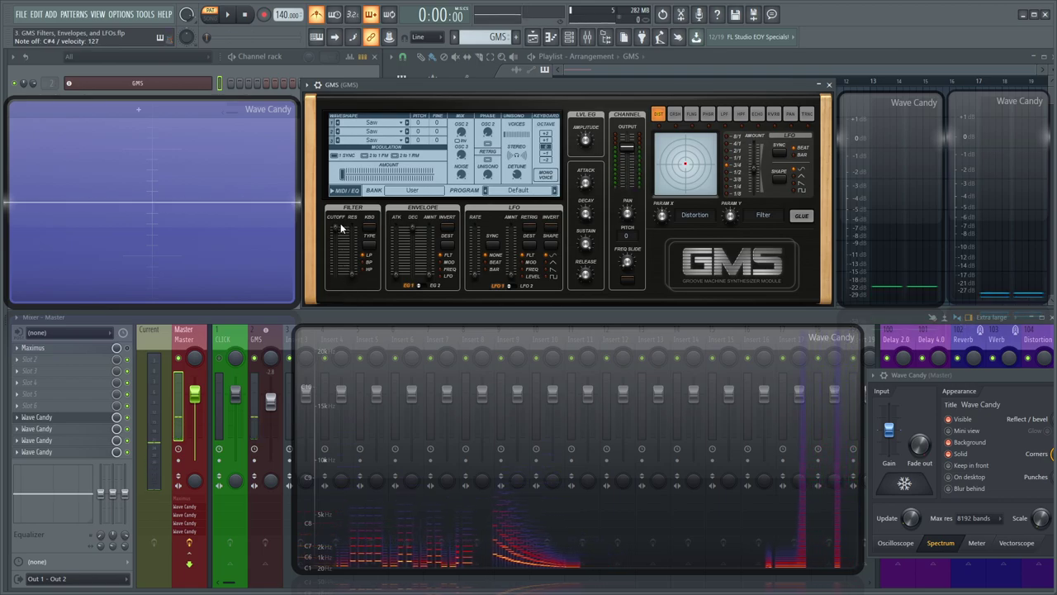
- Try the band-pass (BP) and high-pass (HP) filter types, sweeping the cutoff and varying the resonance
left_click_drag(335, 227, 336, 255)
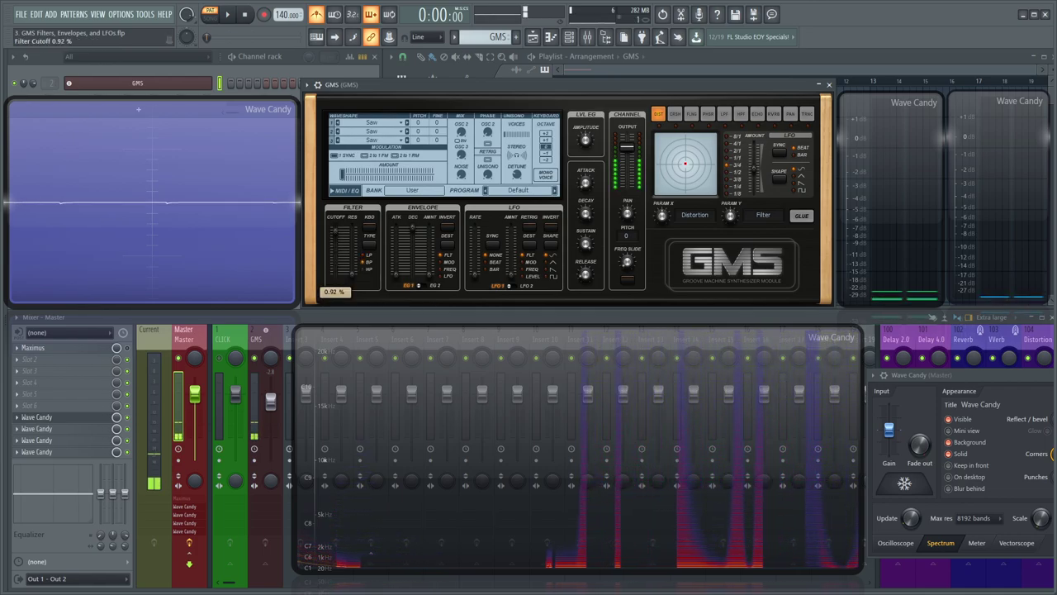
left_click_drag(352, 271, 351, 244)
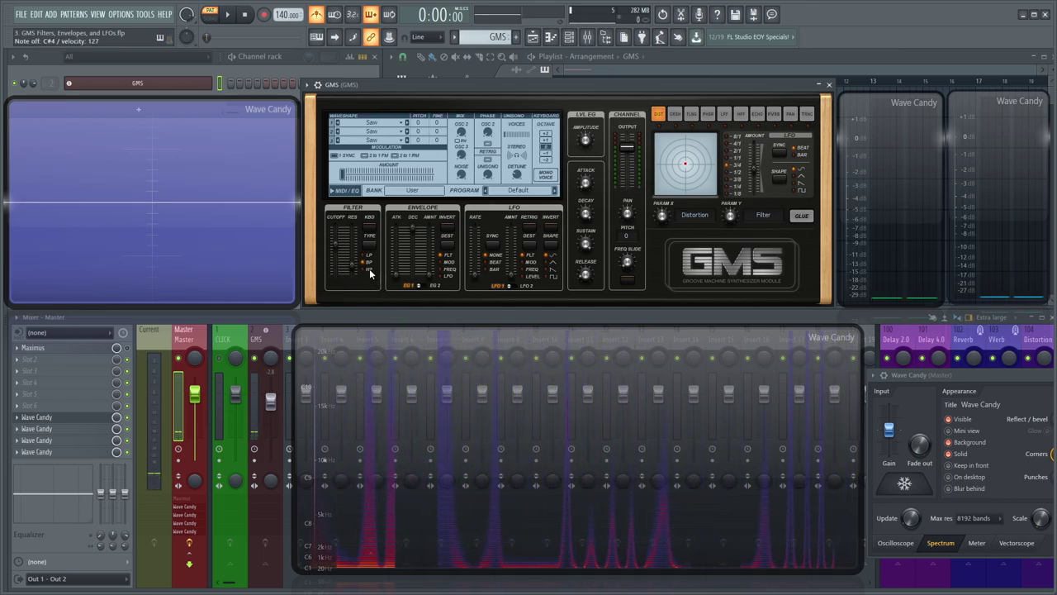
left_click_drag(339, 250, 351, 282)
left_click_drag(335, 227, 336, 271)
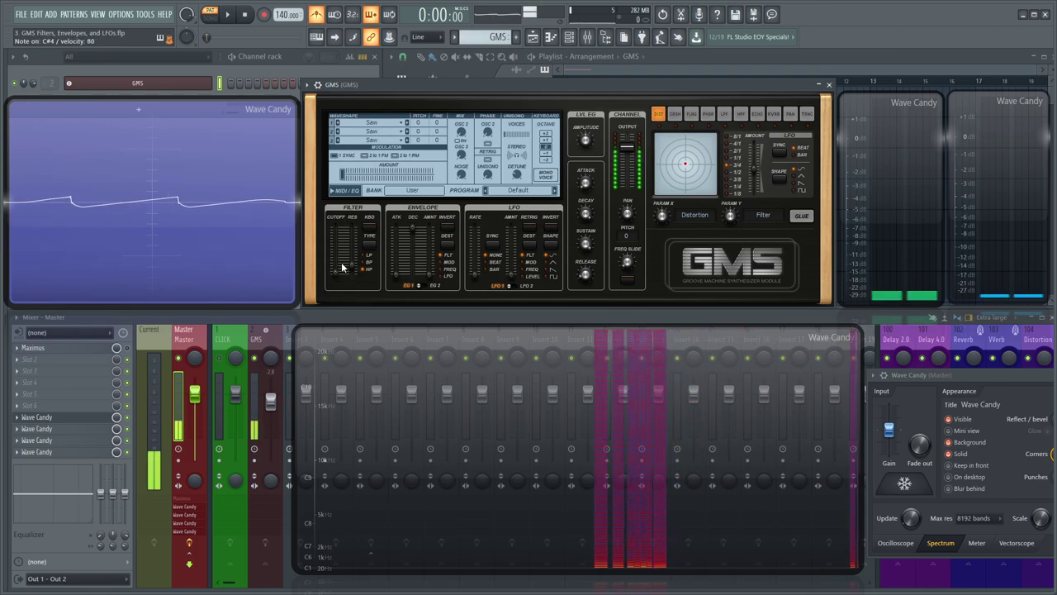
- With the filter on low-pass (LP) at a mid-level cutoff, try a maximum attack and a 0.65 % decay on envelope EG 1
left_click(366, 255)
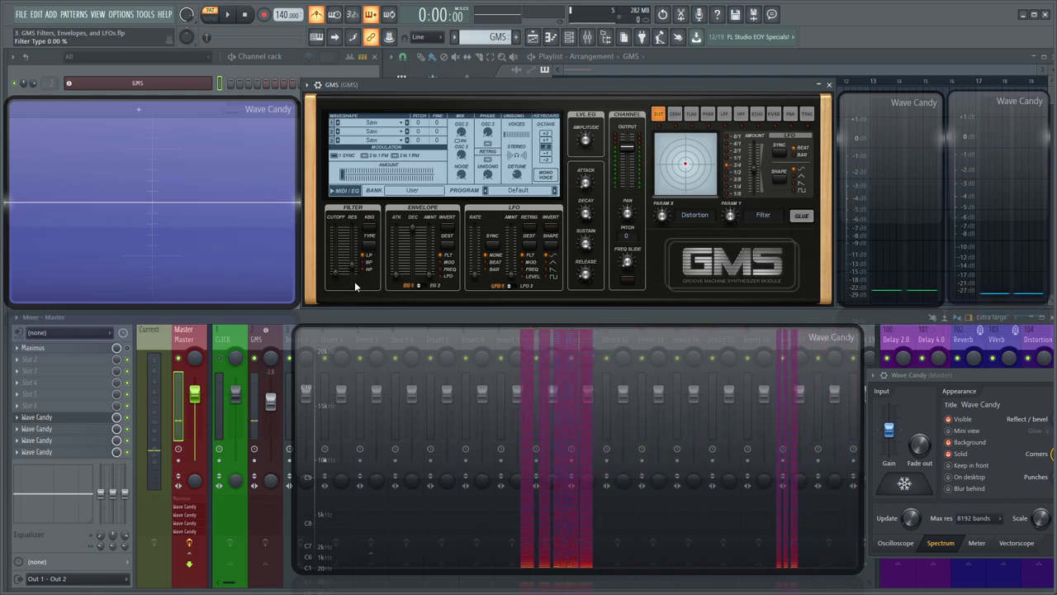
left_click_drag(334, 251, 335, 248)
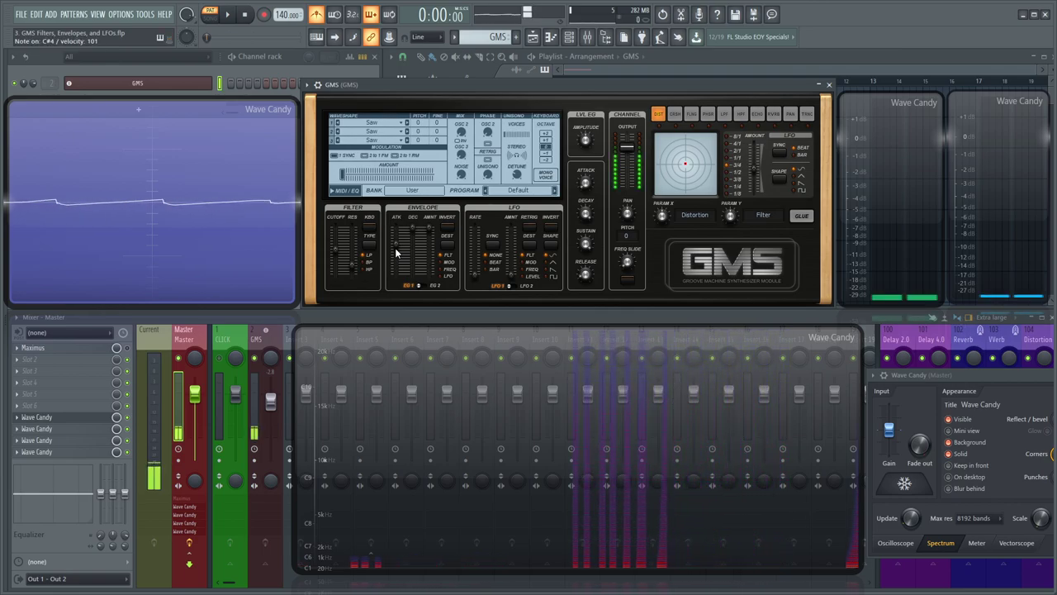
left_click_drag(395, 247, 395, 227)
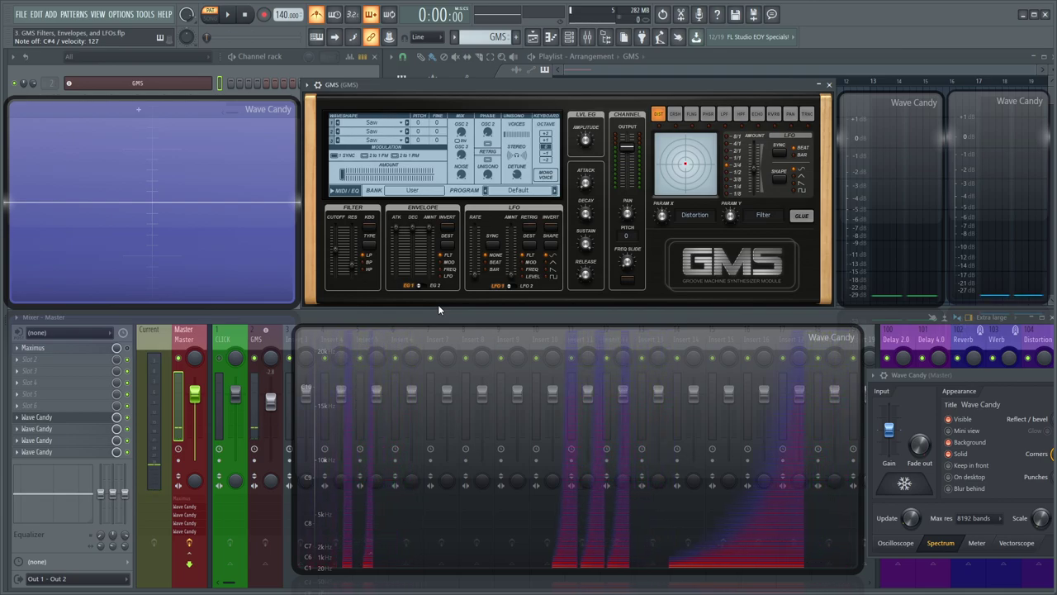
left_click_drag(410, 224, 412, 267)
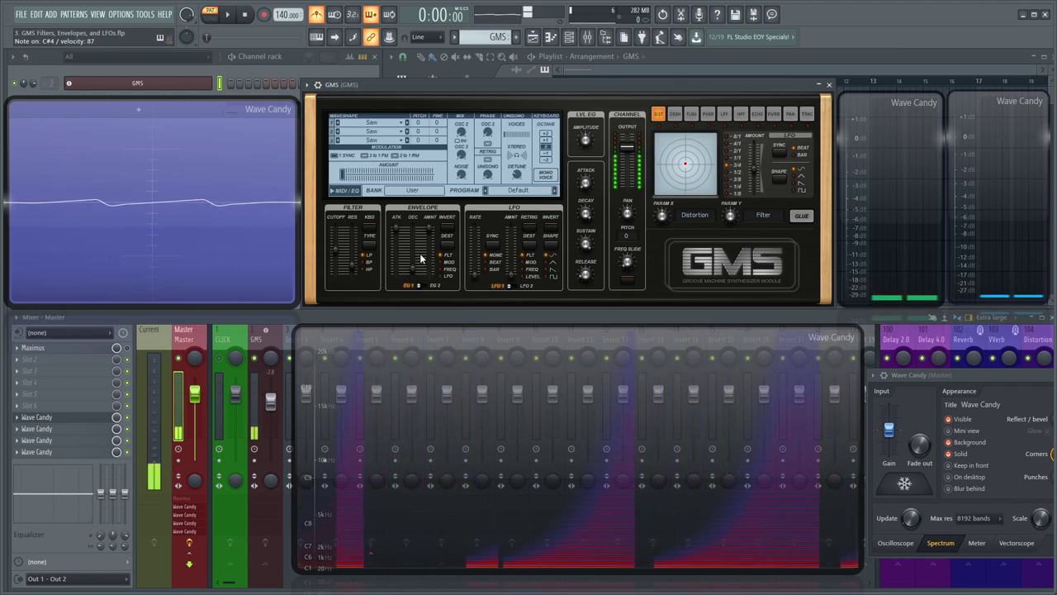
left_click_drag(415, 271, 415, 246)
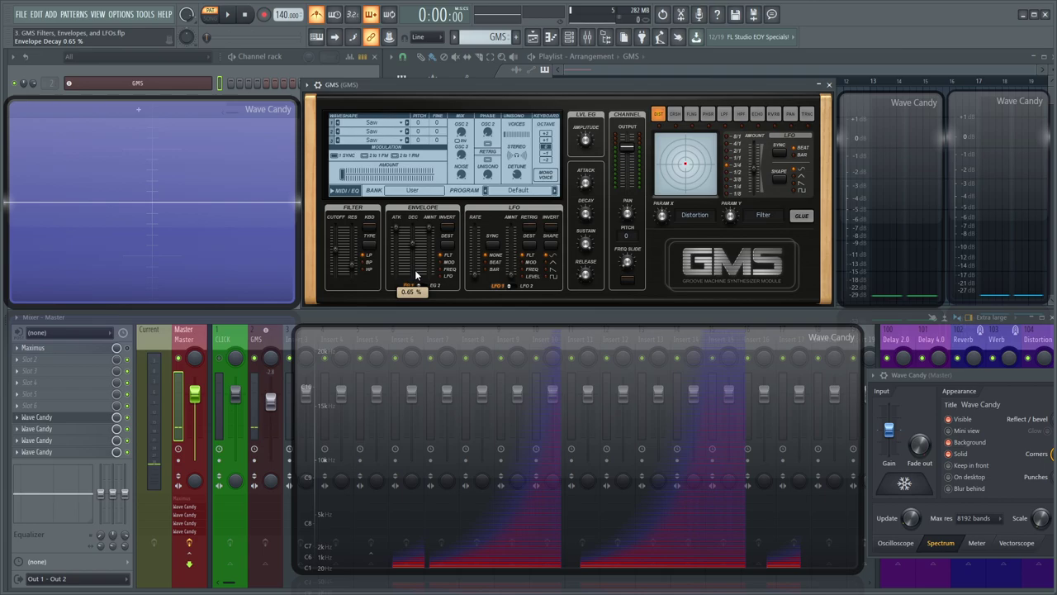
- Try the envelope's invert switch, then vary the attack with the envelope routed to FREQ
left_click(449, 223)
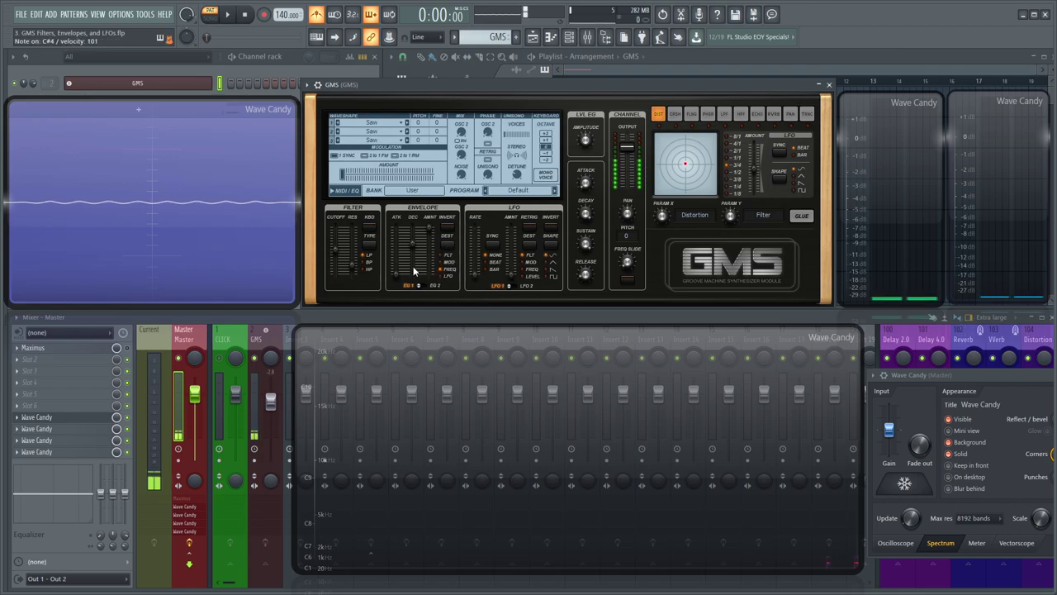
left_click_drag(395, 274, 395, 232)
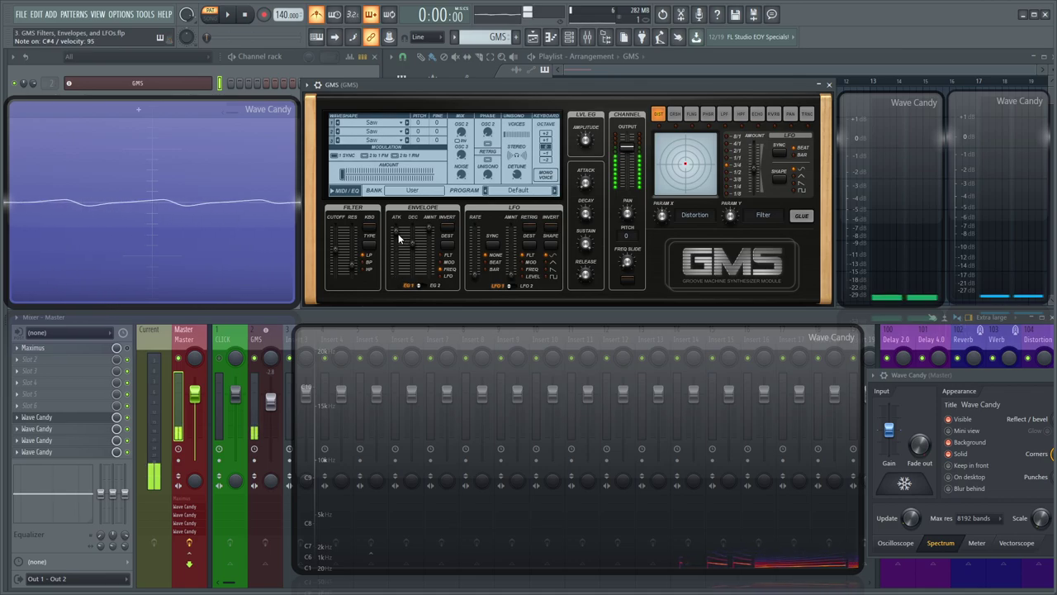
left_click_drag(397, 252, 396, 255)
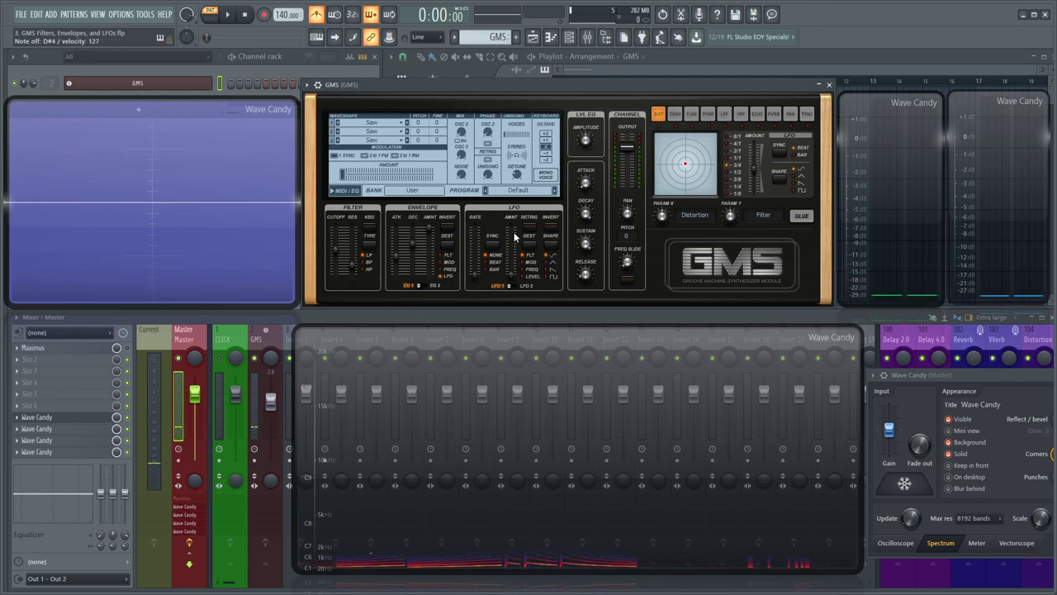
- Reset the synth by reloading the Default preset from the User bank
left_click(518, 191)
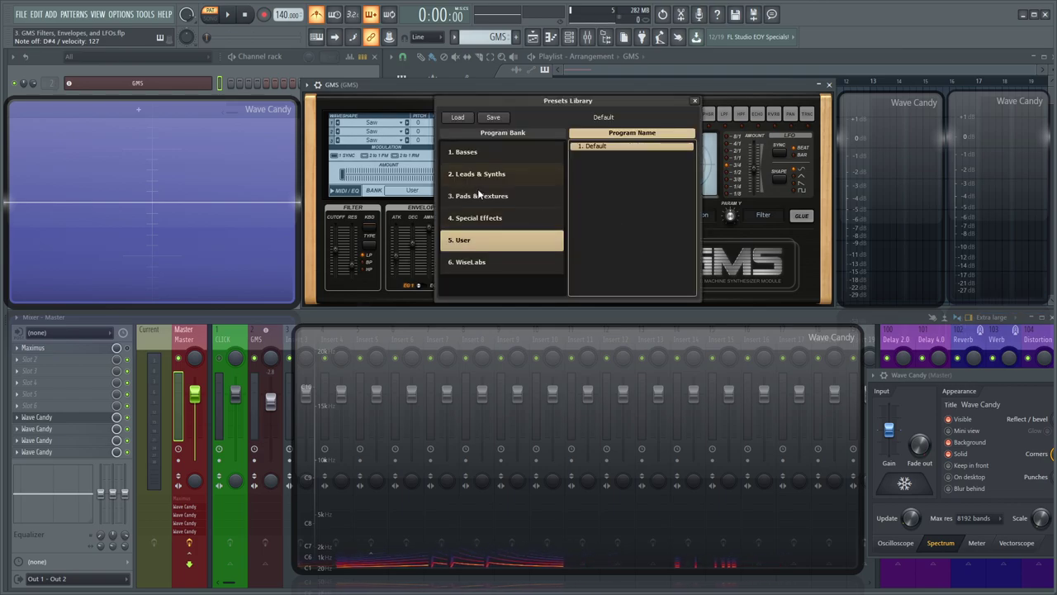
left_click(478, 217)
left_click(483, 240)
left_click(694, 100)
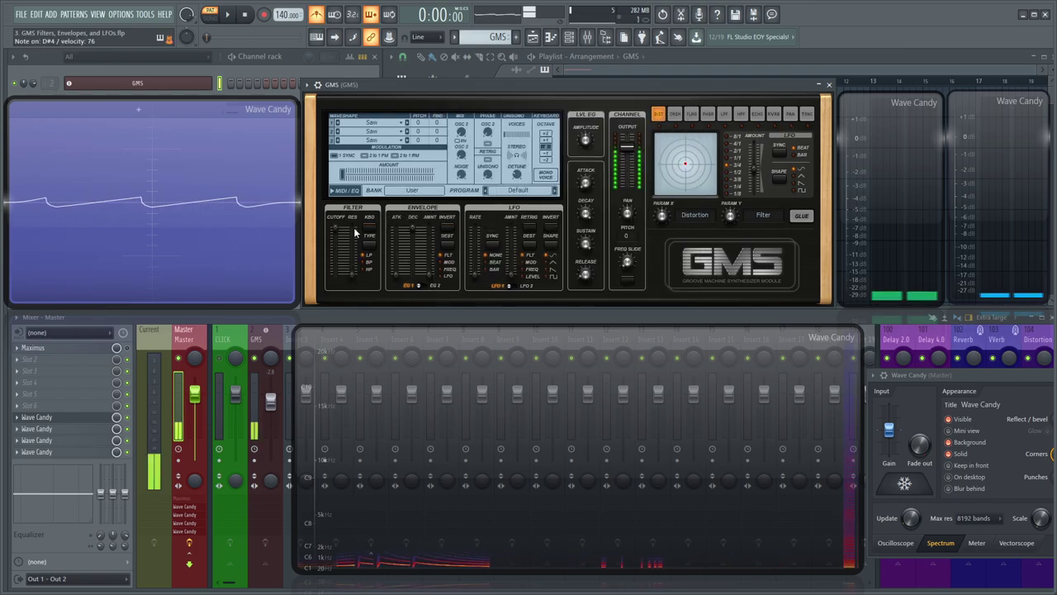
- Set the filter cutoff to 0.69 % and sync the rate of LFO 1 to BAR
left_click_drag(343, 236, 342, 277)
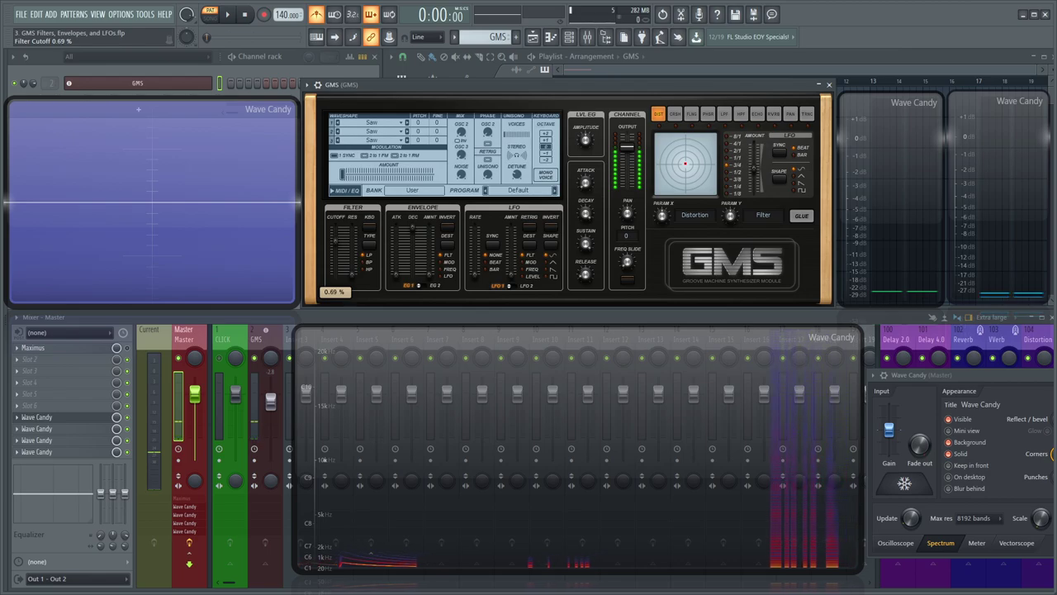
key("d")
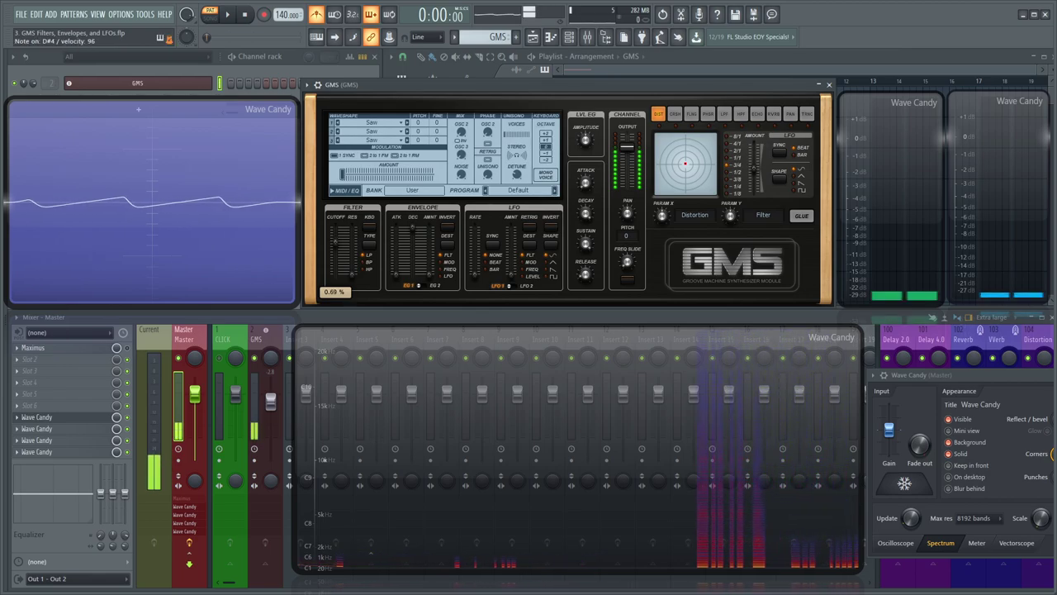
mouse_move(476, 272)
left_mouse_down()
mouse_move(476, 234)
mouse_move(475, 274)
left_mouse_up()
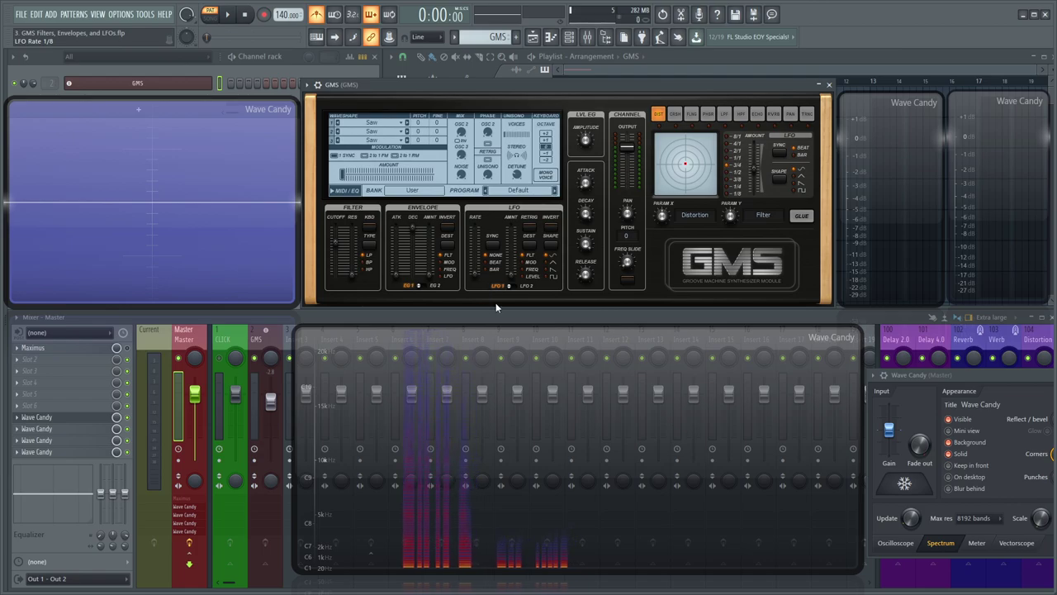
left_click(494, 263)
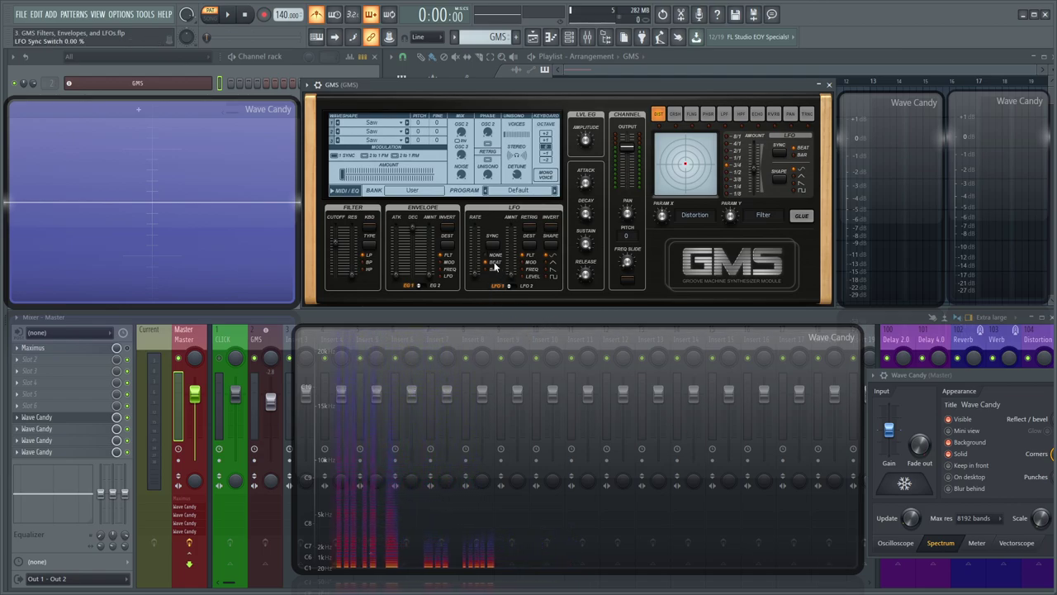
left_click(494, 269)
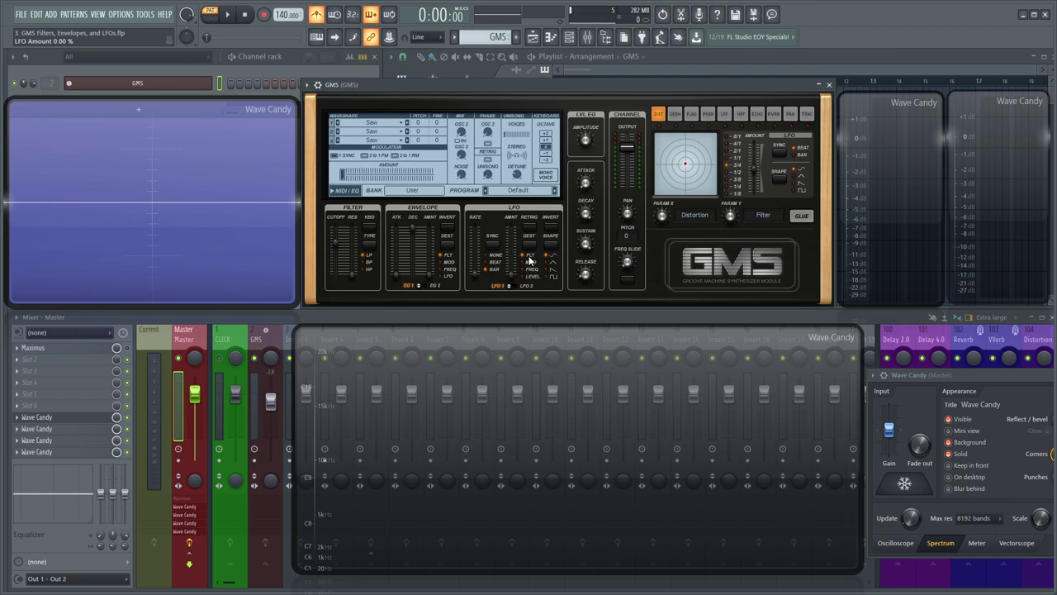
- Set the LFO rate to 1/2 and raise the LFO amount to 1.00 % while auditioning notes
key("s")
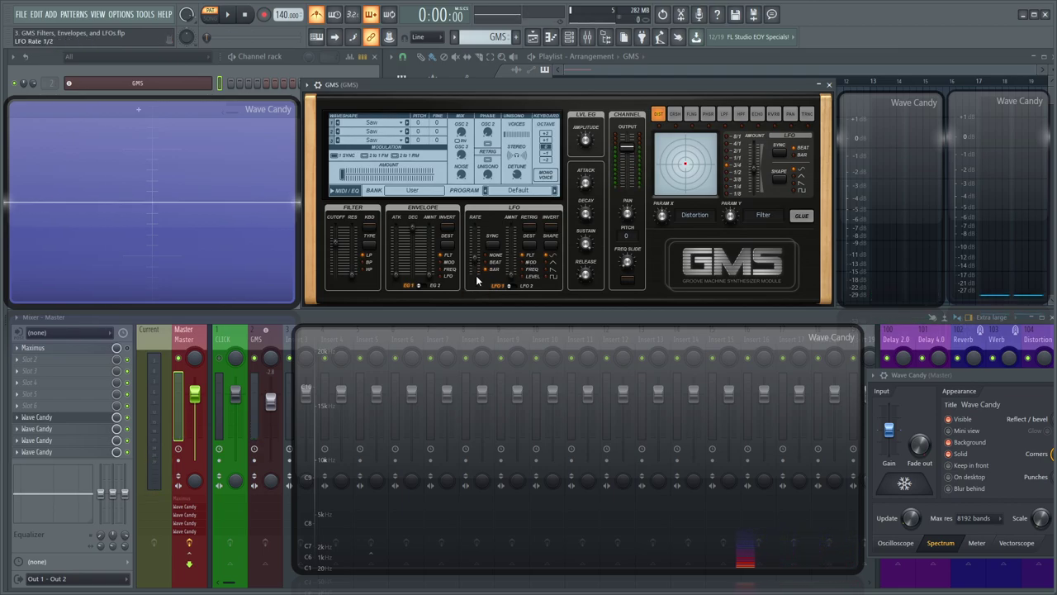
key("s")
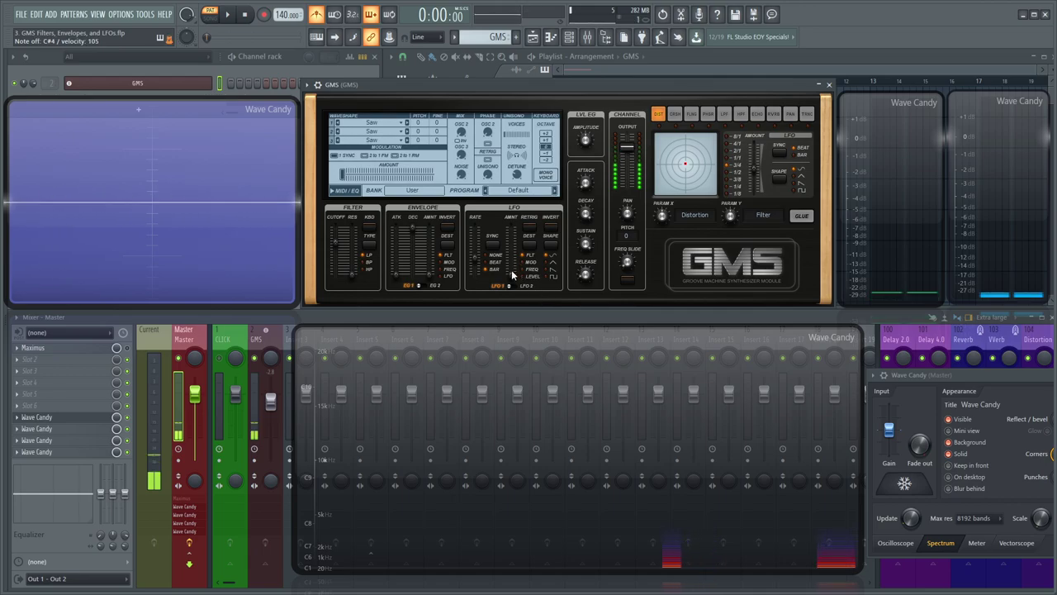
left_click_drag(509, 275, 509, 227)
key("g")
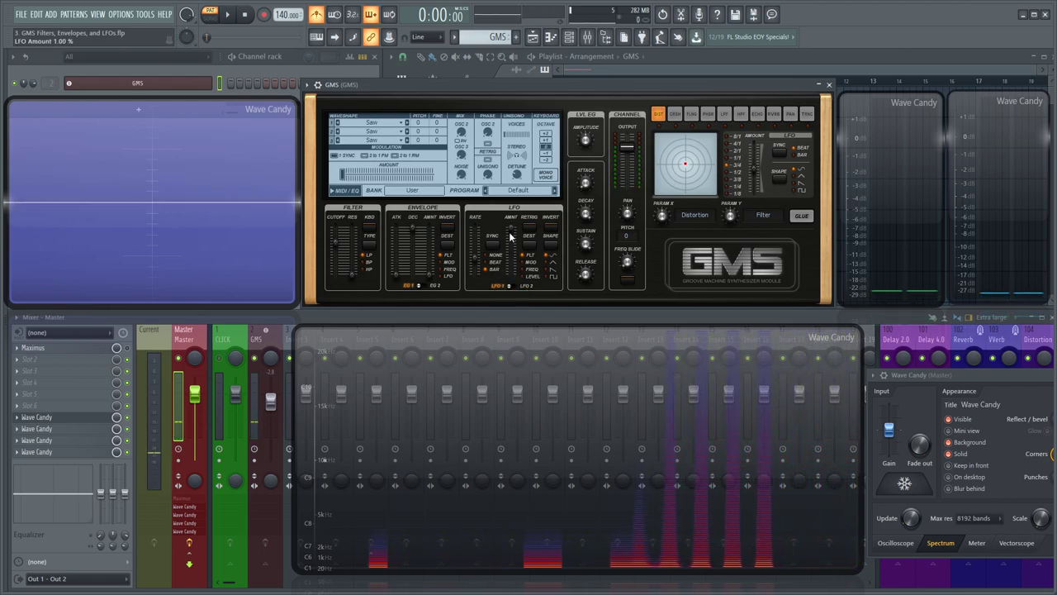
key("s")
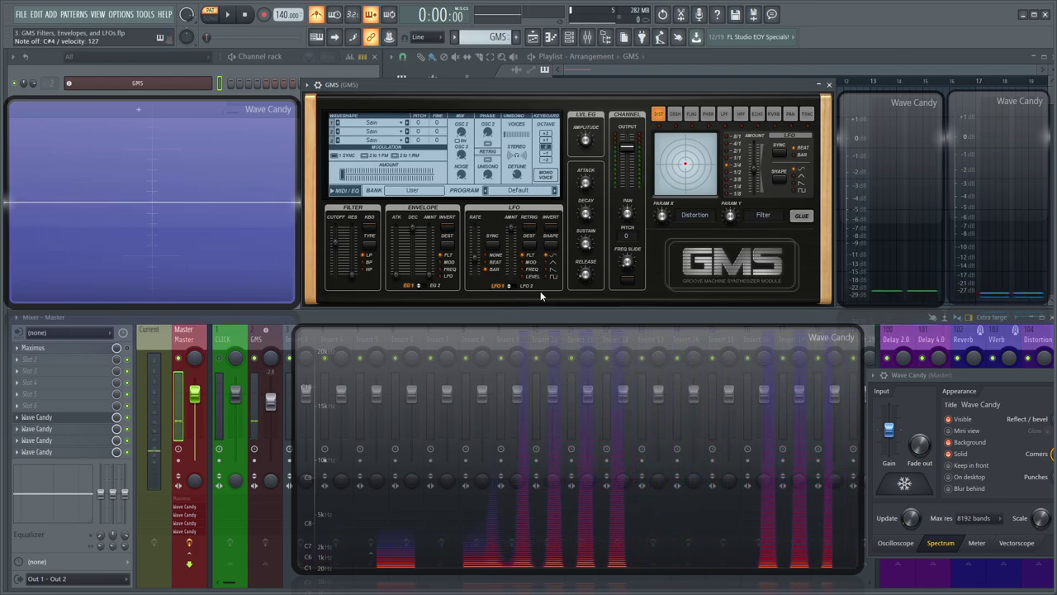
- Audition other LFO rates including 1/8 while playing notes, then return the rate to 1/2
key("s")
left_click_drag(475, 261, 476, 246)
key("s")
key("s")
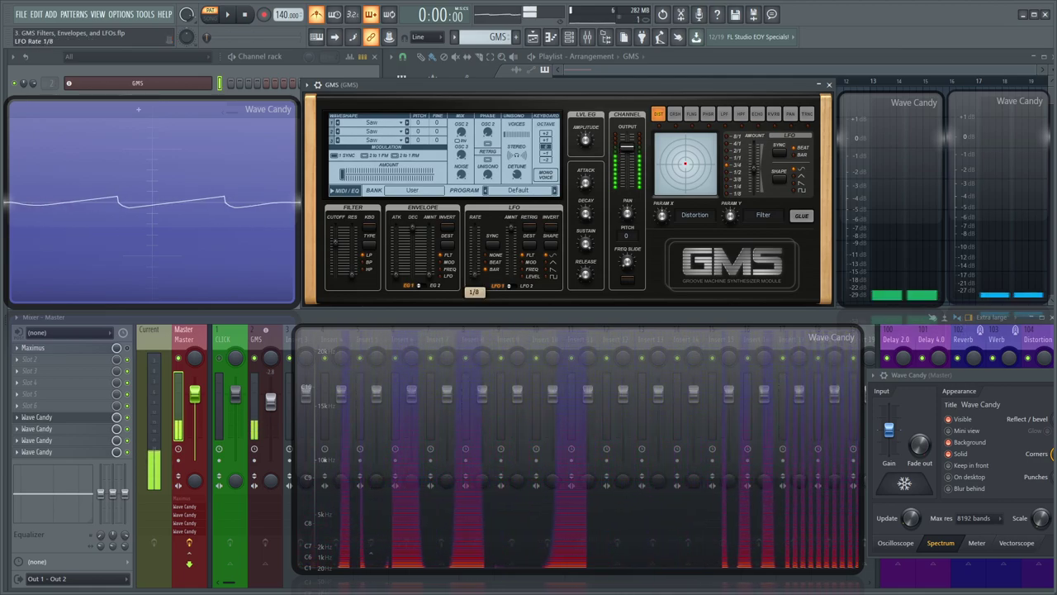
left_click_drag(475, 271, 474, 257)
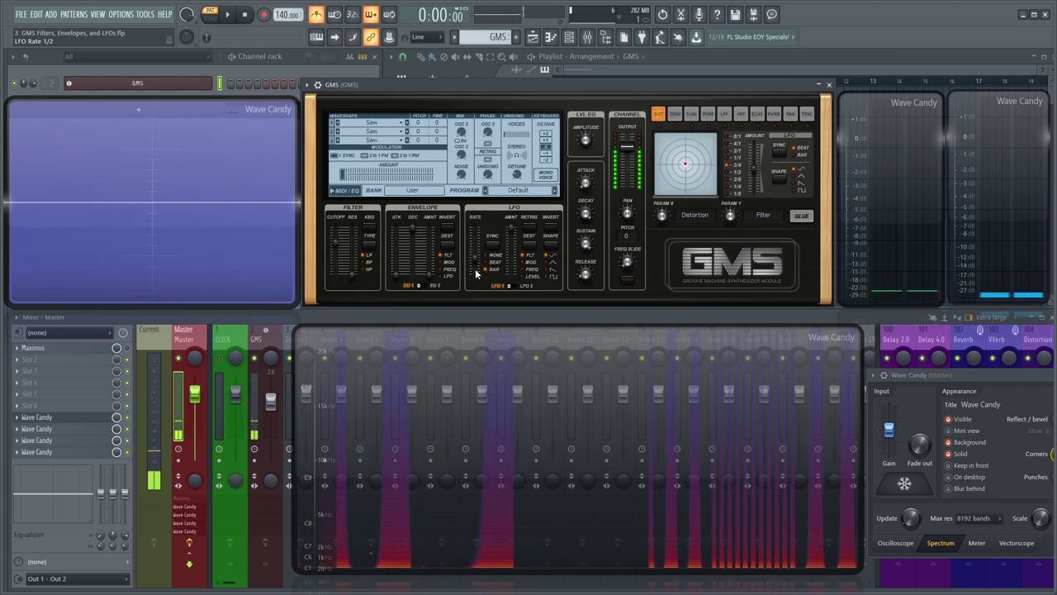
- Sync the rate of LFO 1 to BEAT and set it to 1/8 while auditioning notes
left_click(493, 246)
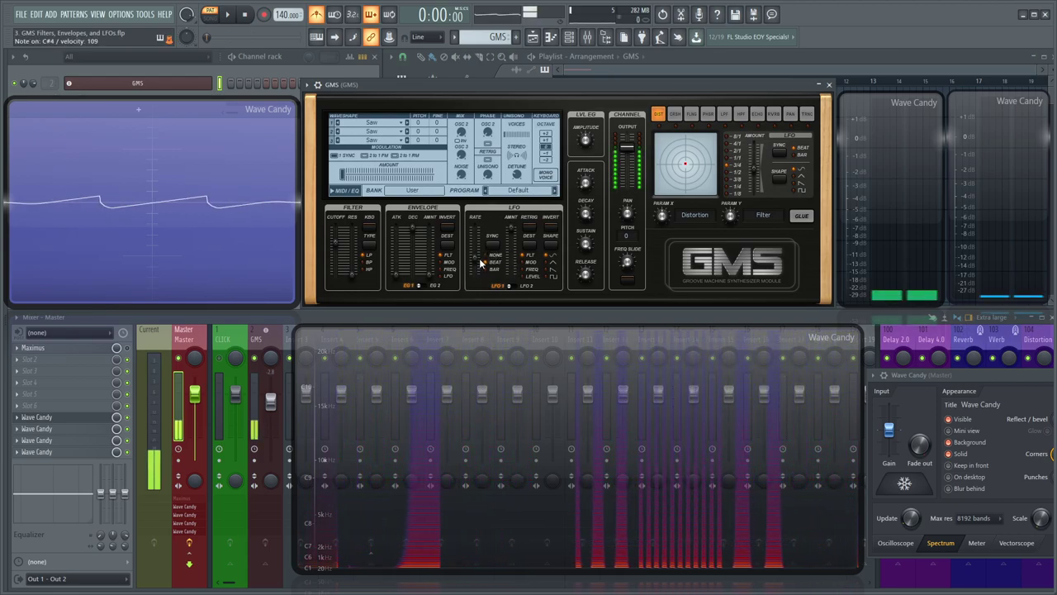
left_click_drag(474, 266, 475, 261)
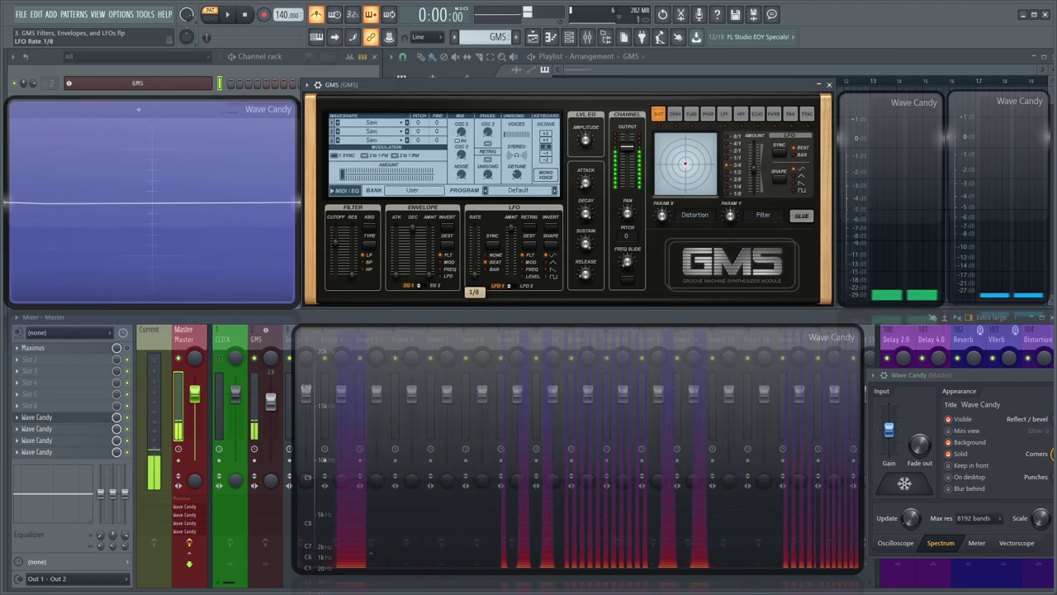
left_click(489, 241)
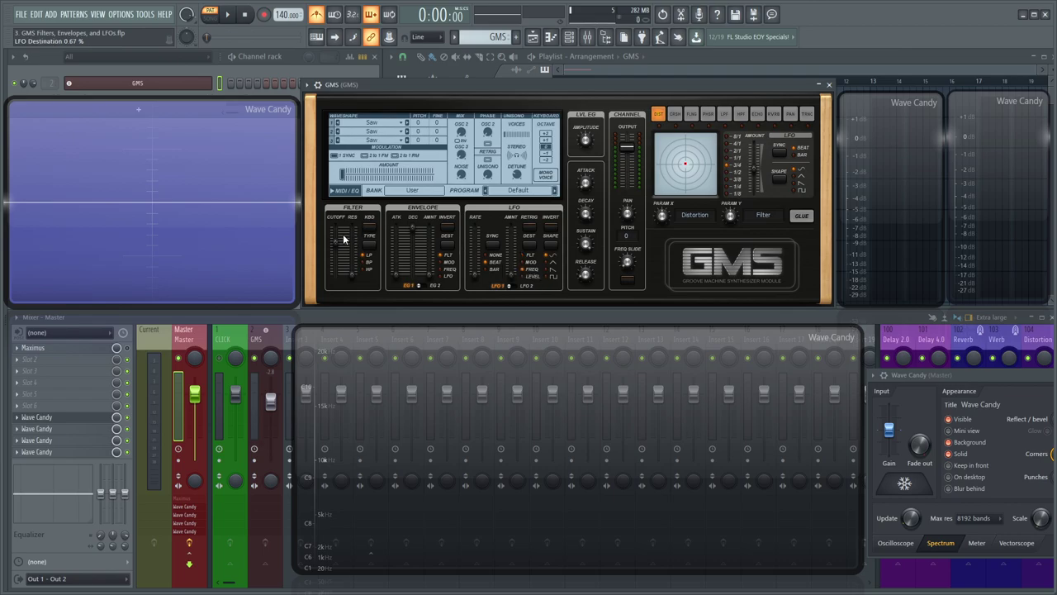
- Change the first oscillator's wave shape to Sine
left_click(379, 124)
scroll(438, 207, "down", 3)
left_click(435, 208)
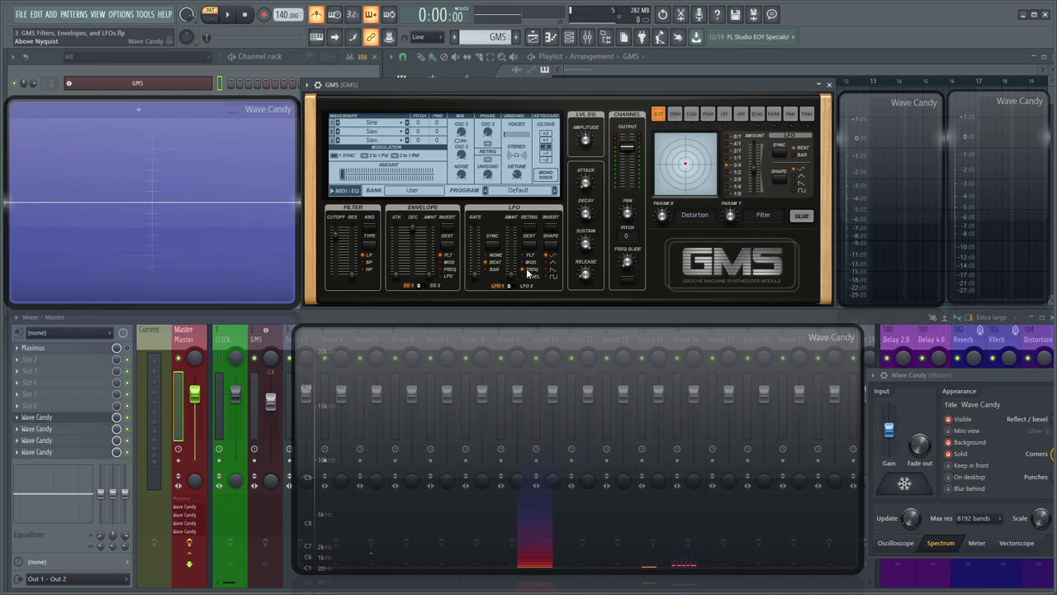
- Raise the amount of the FREQ-targeted LFO 1 to 0.72 % and increase its rate while auditioning notes
left_click_drag(511, 274, 511, 240)
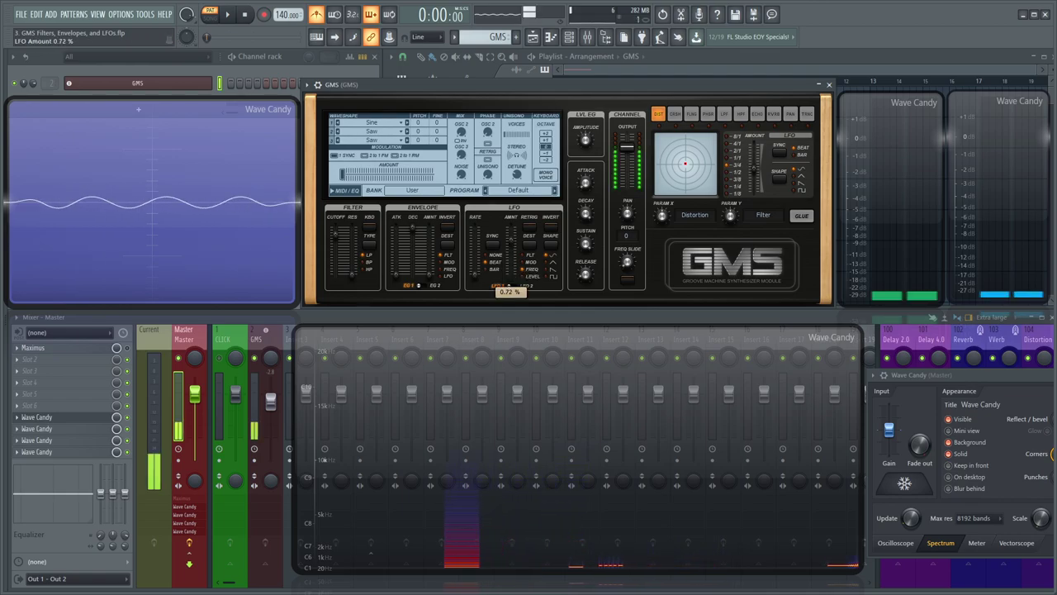
left_click_drag(475, 275, 474, 267)
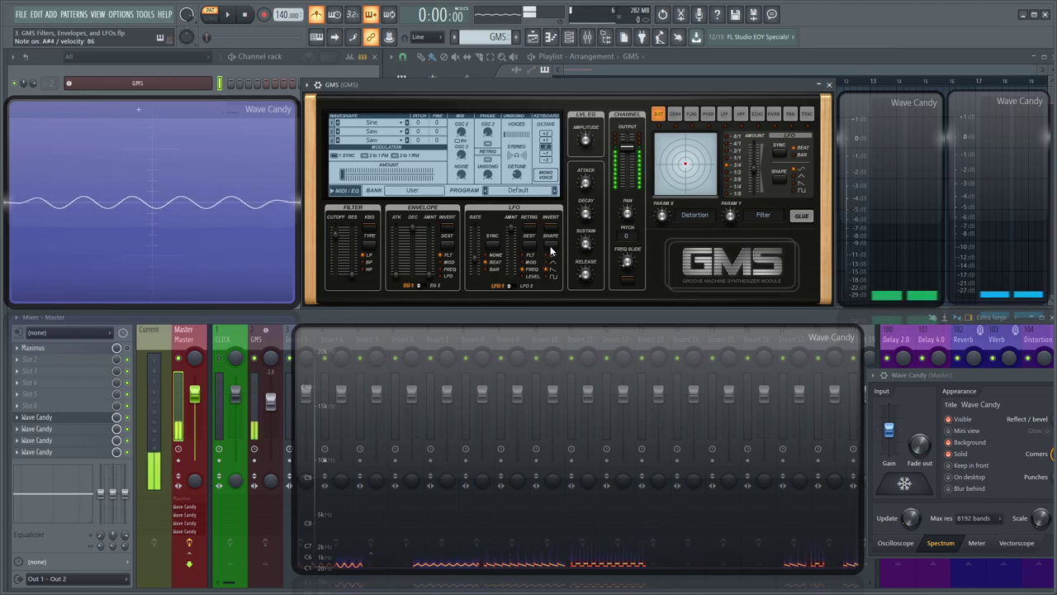
- Audition LFO 1 with its shape inverted and back to normal, and enable its retrigger option
left_click(552, 229)
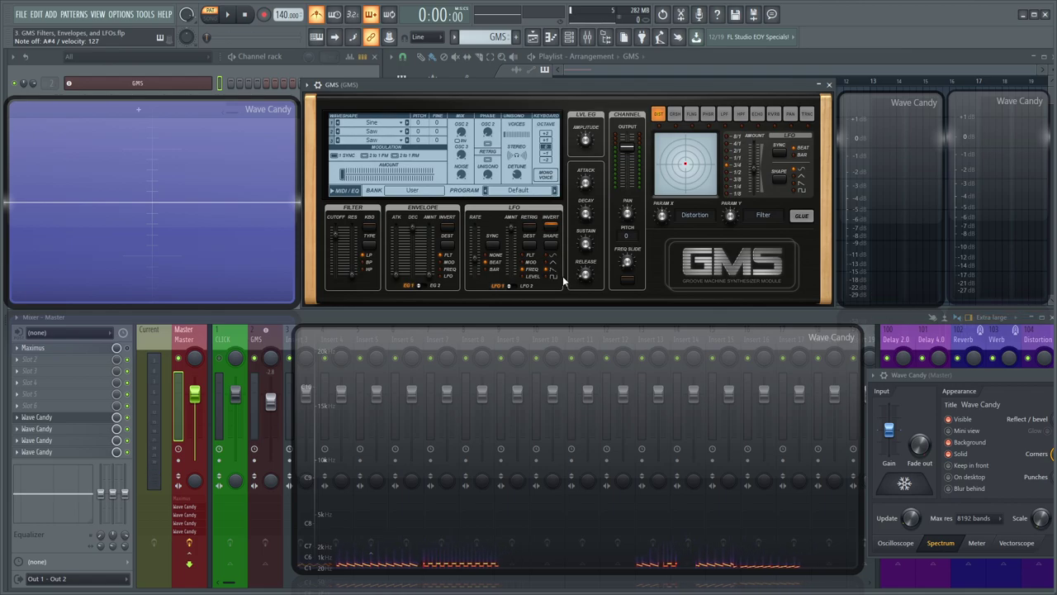
left_click(552, 229)
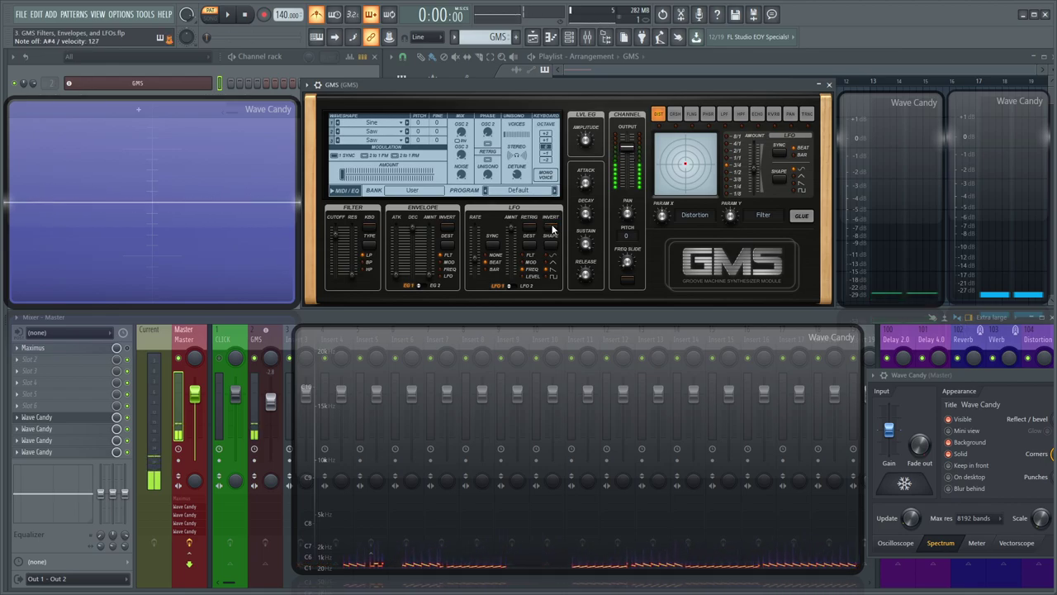
left_click(529, 225)
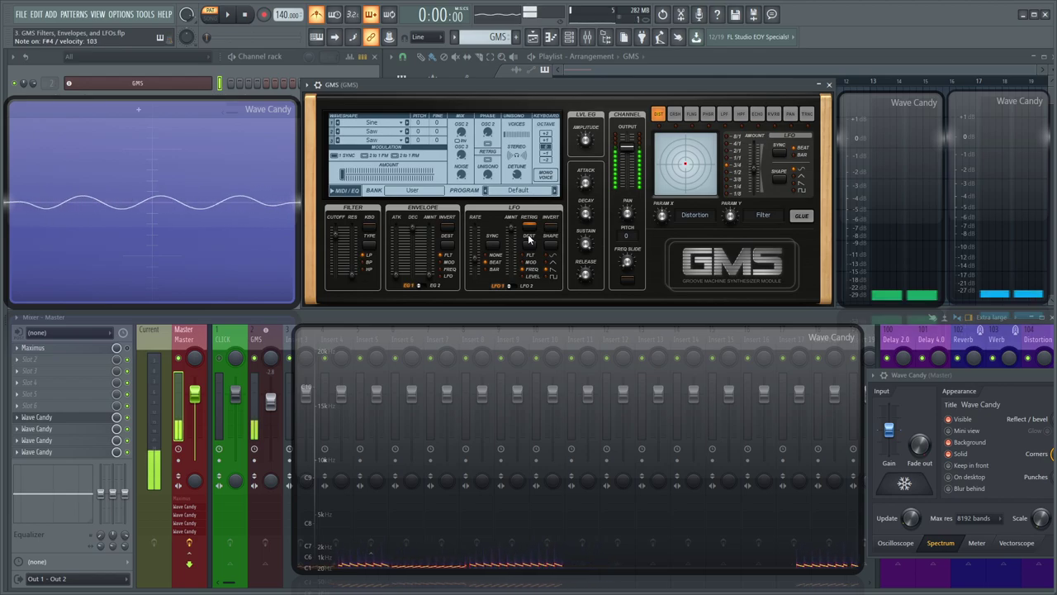
- Compare the settings of LFO 1 and LFO 2, leaving LFO 2 selected, and play a note
left_click(511, 287)
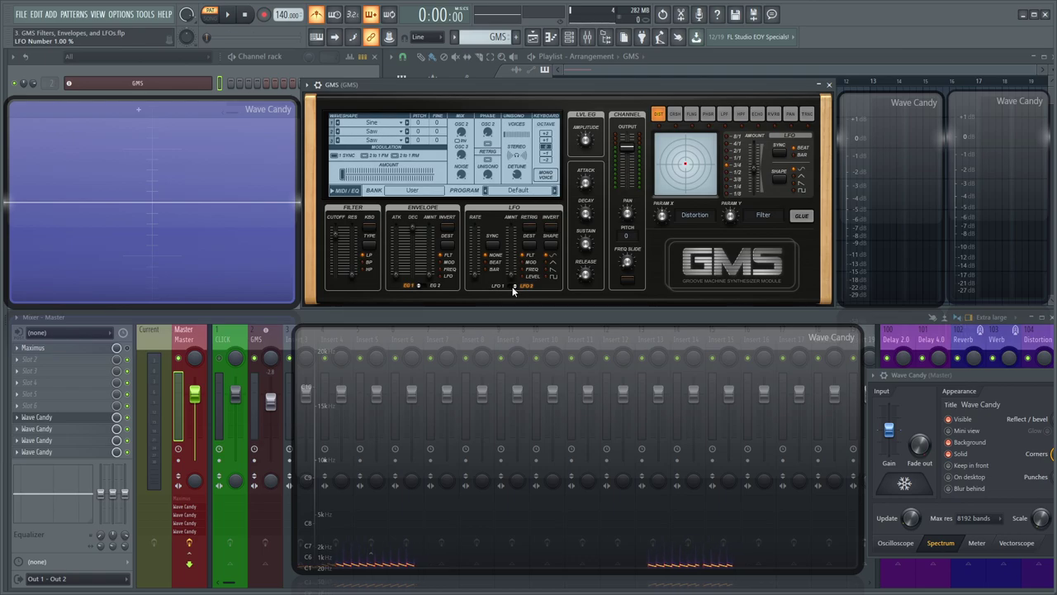
left_click(513, 287)
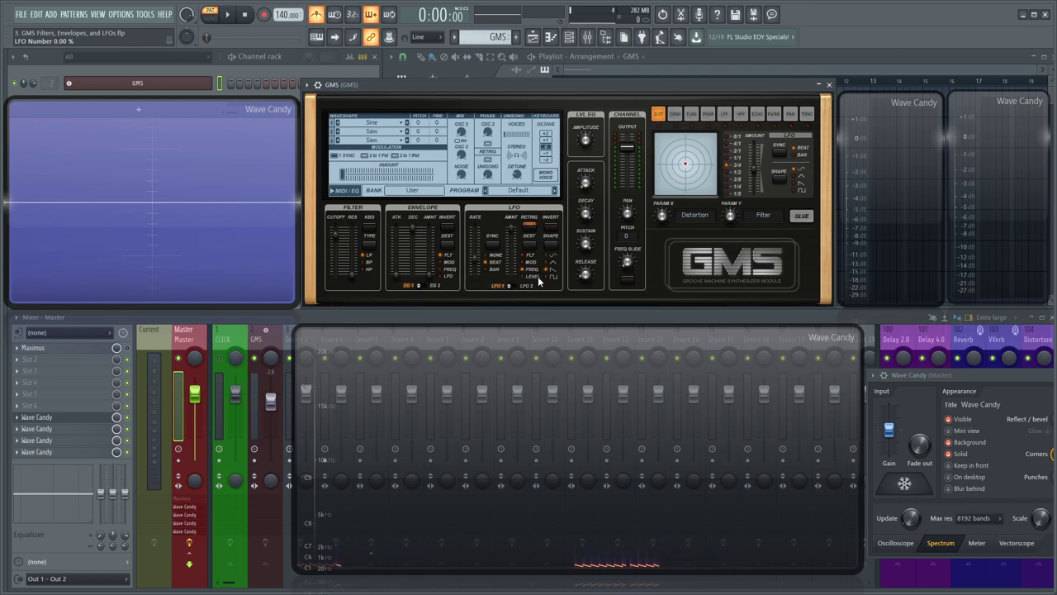
left_click(522, 287)
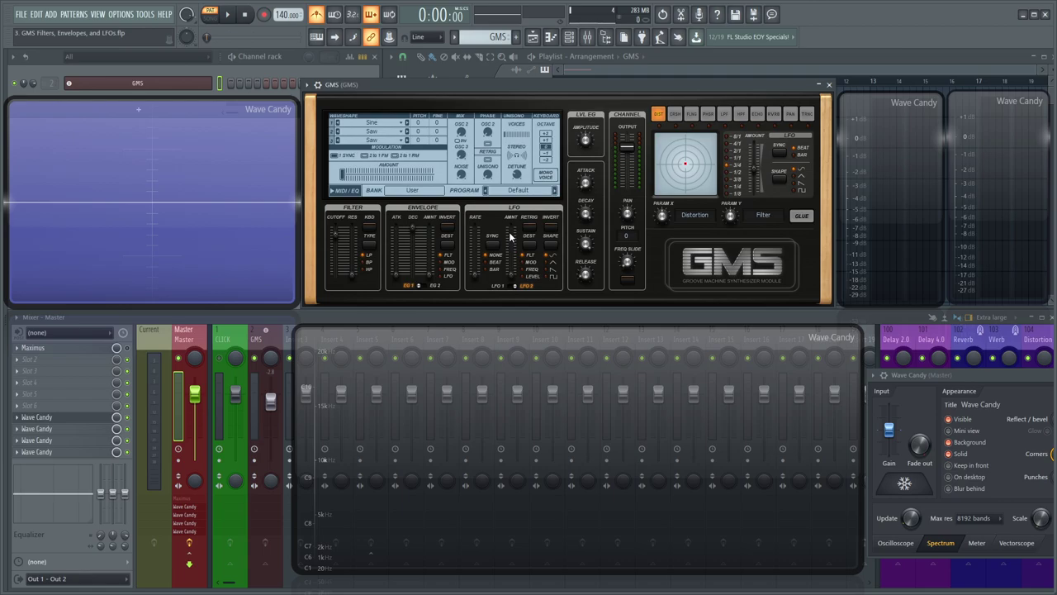
key("j")
- Look through the built-in effects from Crush through the phaser, filters, echo and reverb to Panning, examining their X and Y parameters
left_click(678, 118)
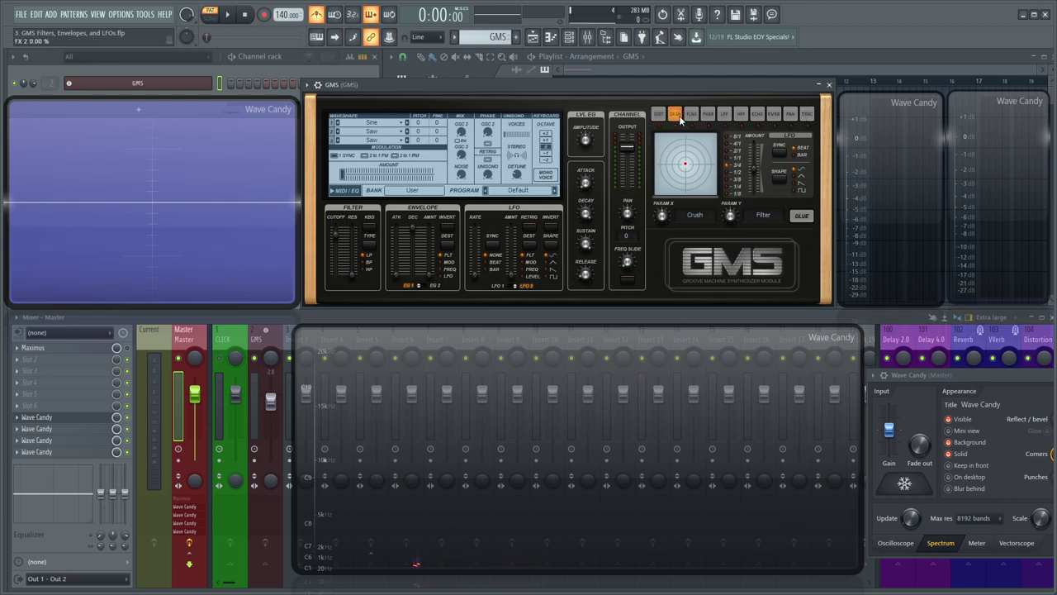
left_click(709, 117)
left_click(725, 117)
left_click(757, 117)
left_click(741, 117)
left_click(774, 116)
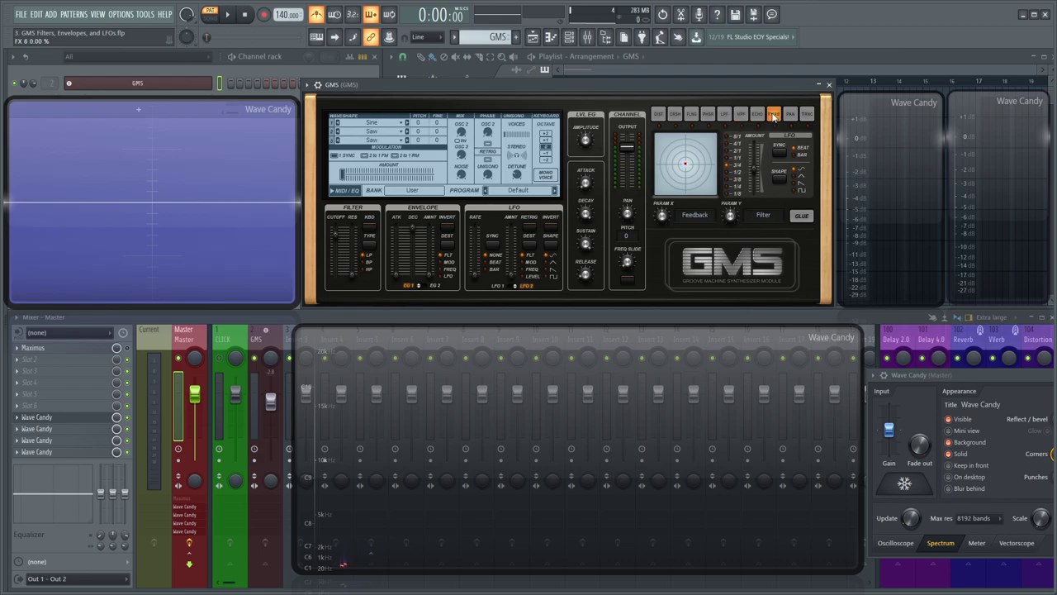
left_click(789, 115)
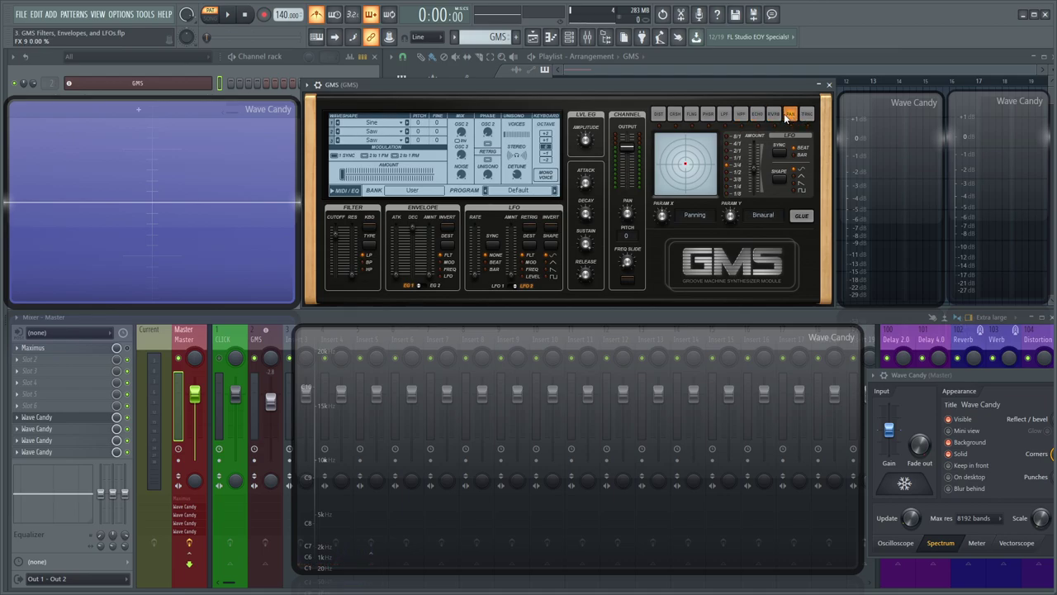